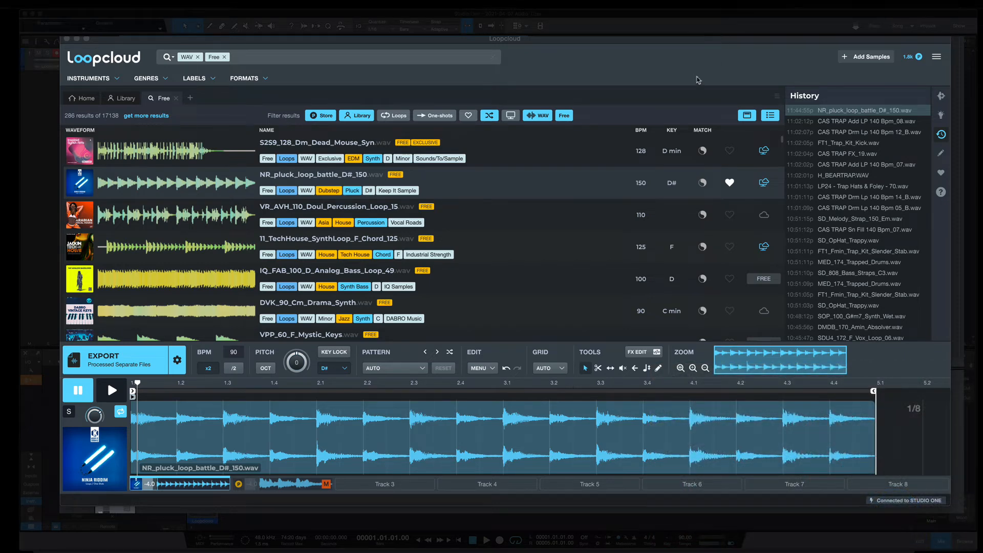
Change the interface colour scheme to Neutral Dark in the preferences
left_click(938, 57)
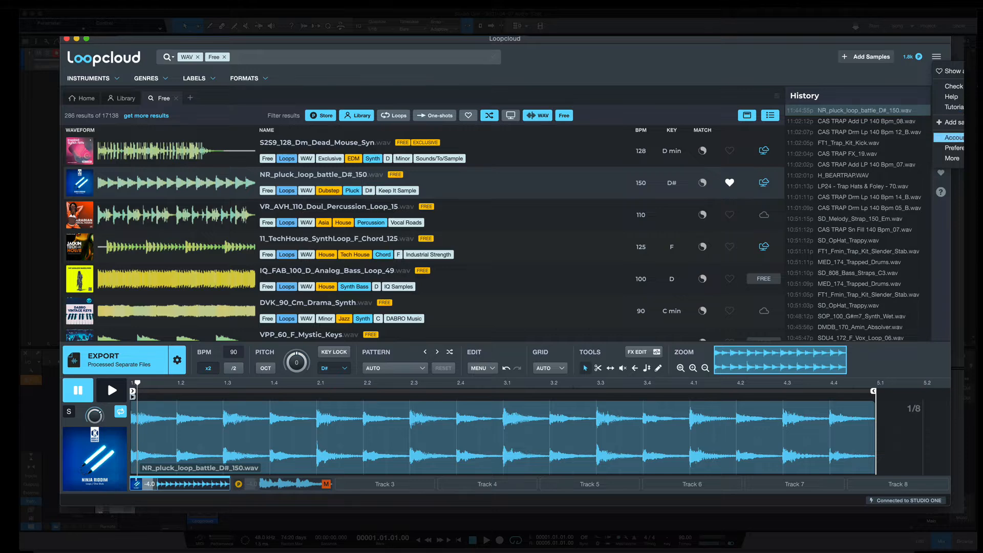
left_click(947, 137)
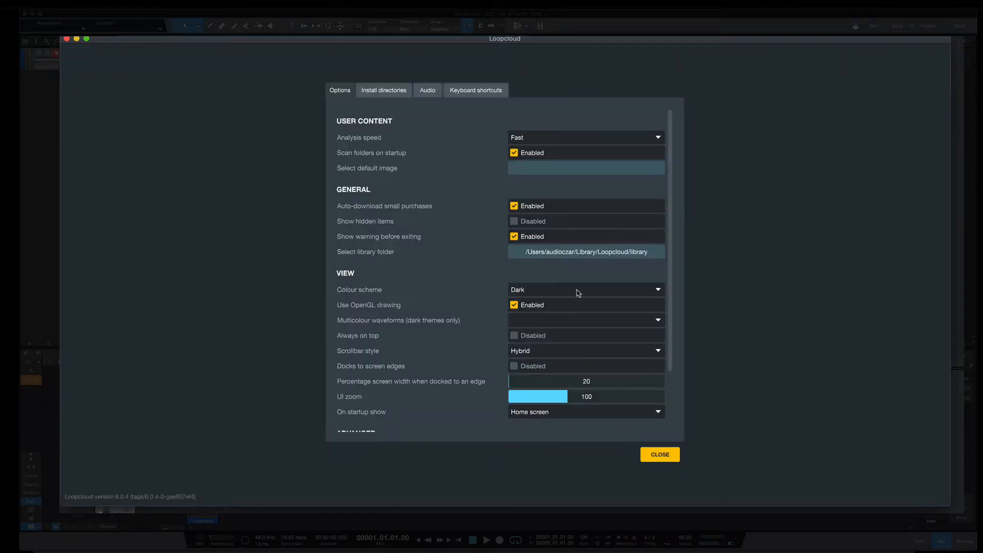
left_click(569, 291)
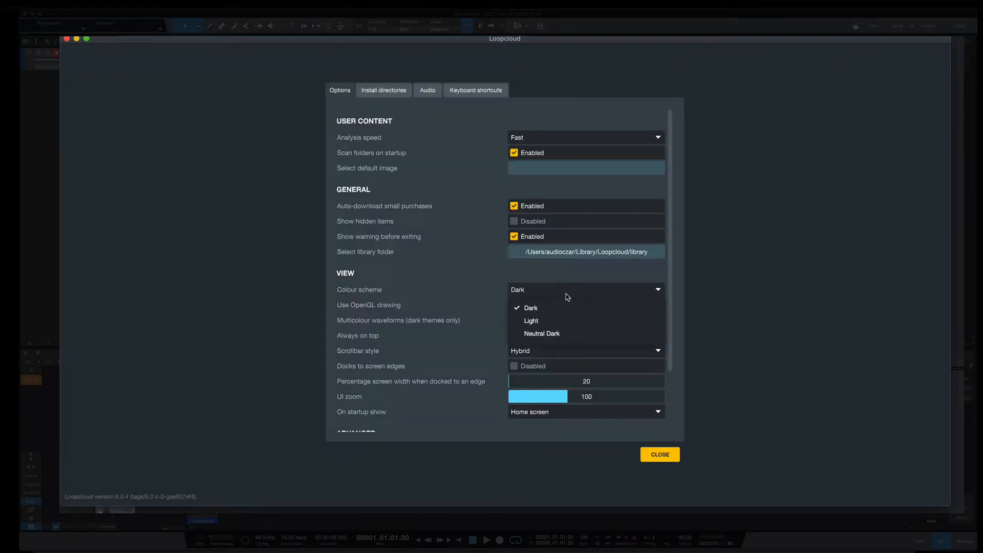
left_click(558, 335)
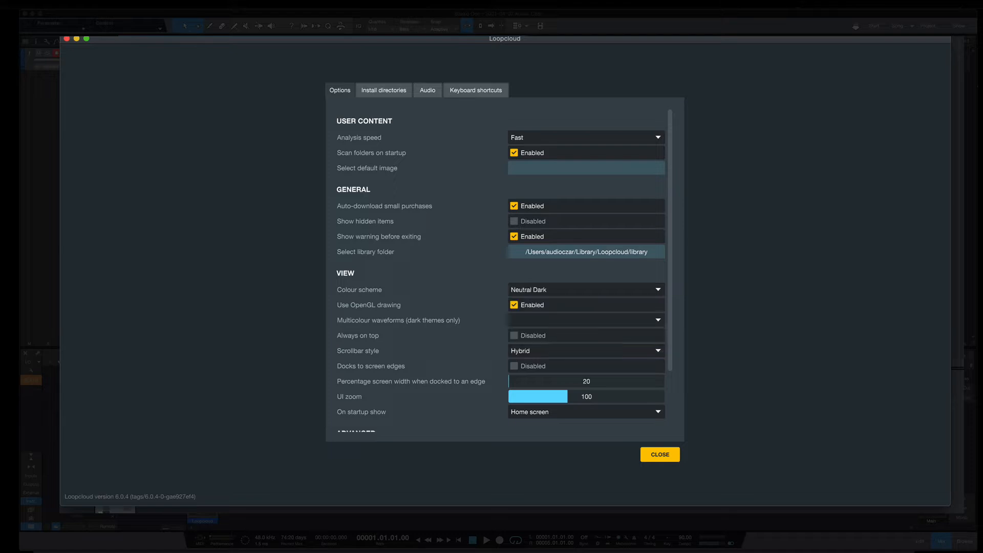
left_click(660, 454)
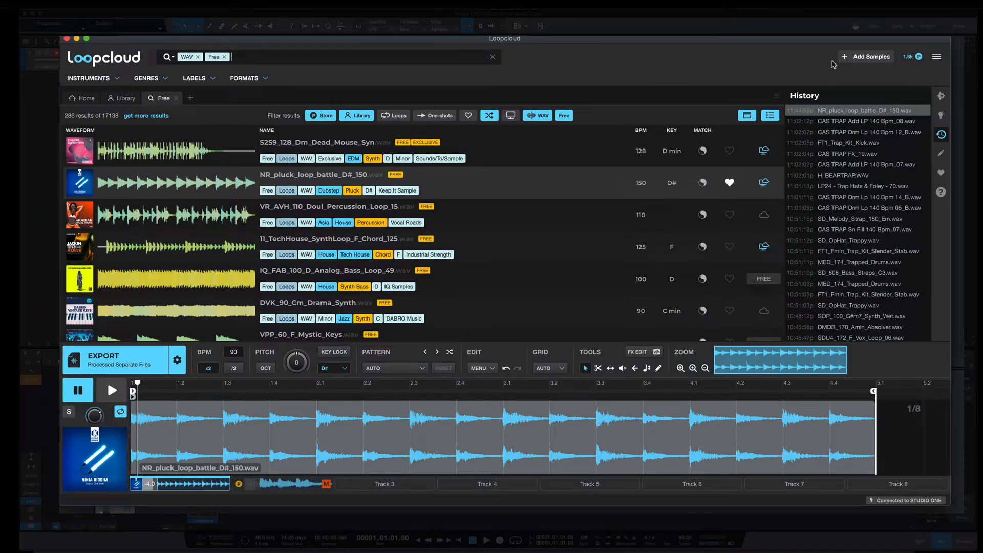
Open the file browser for adding samples and cancel it
left_click(866, 58)
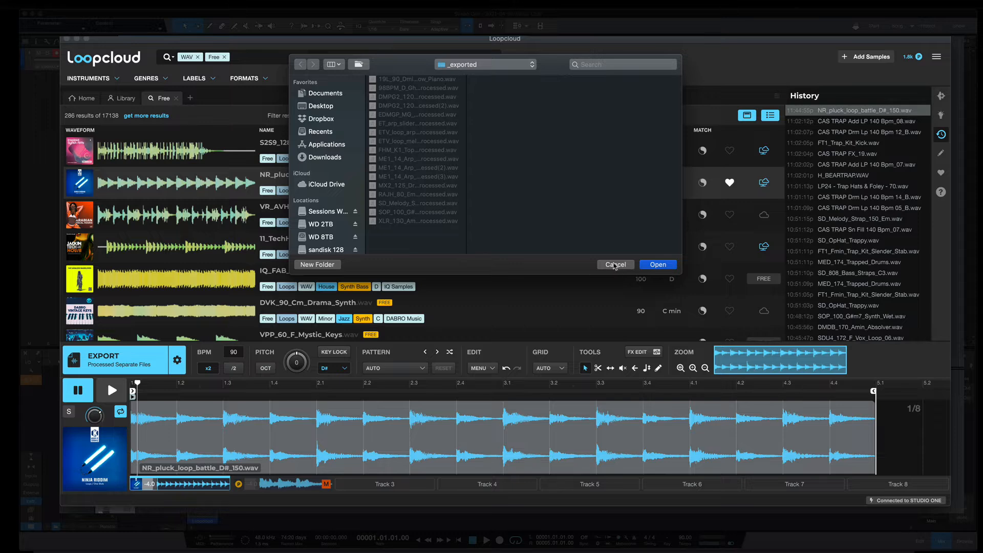
left_click(615, 265)
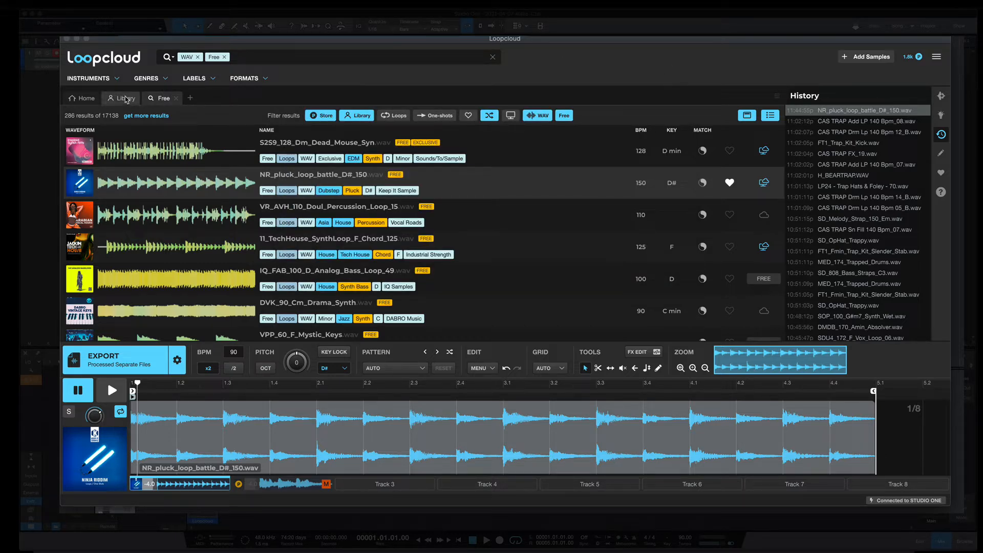
View the Library and Home pages, and return to the Free results with their detailed view turned off
left_click(121, 99)
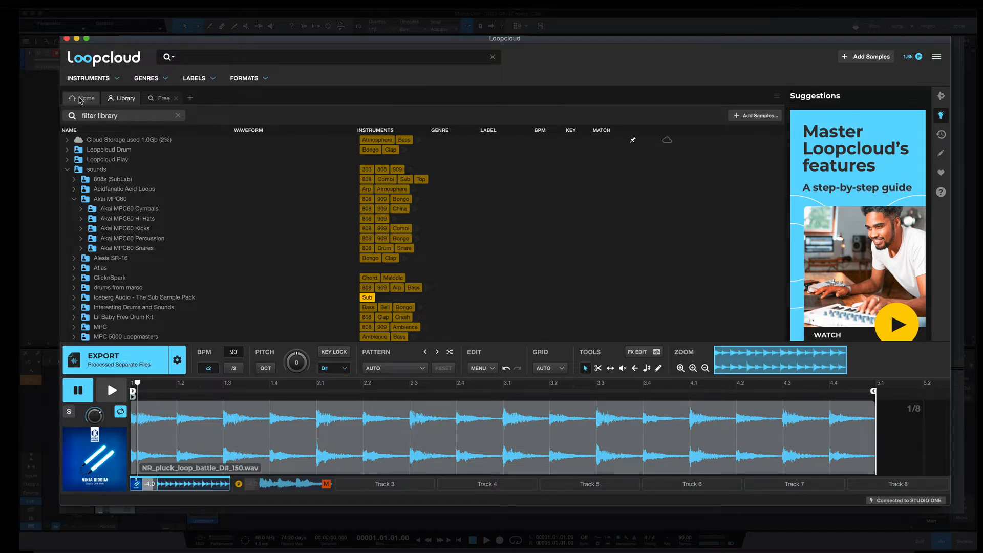
left_click(82, 98)
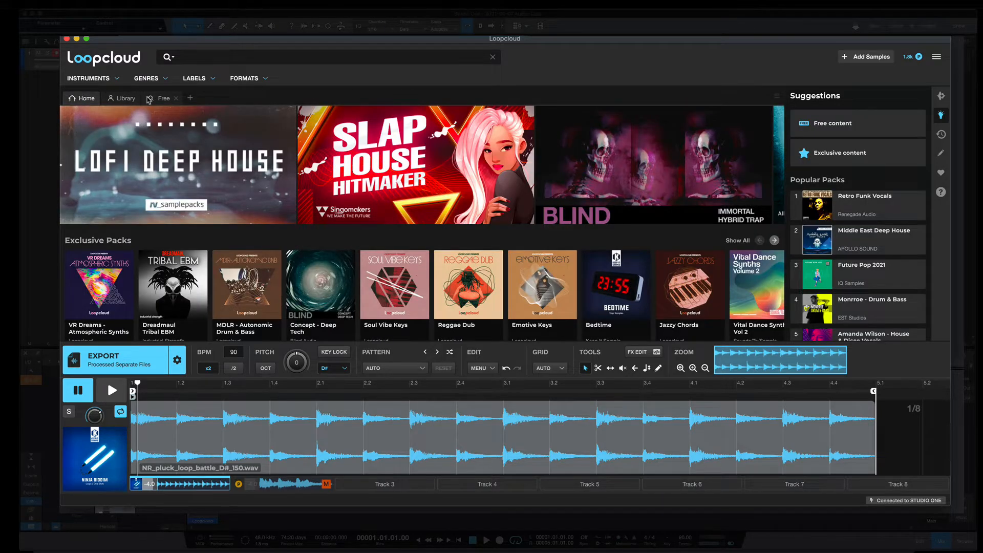
left_click(160, 98)
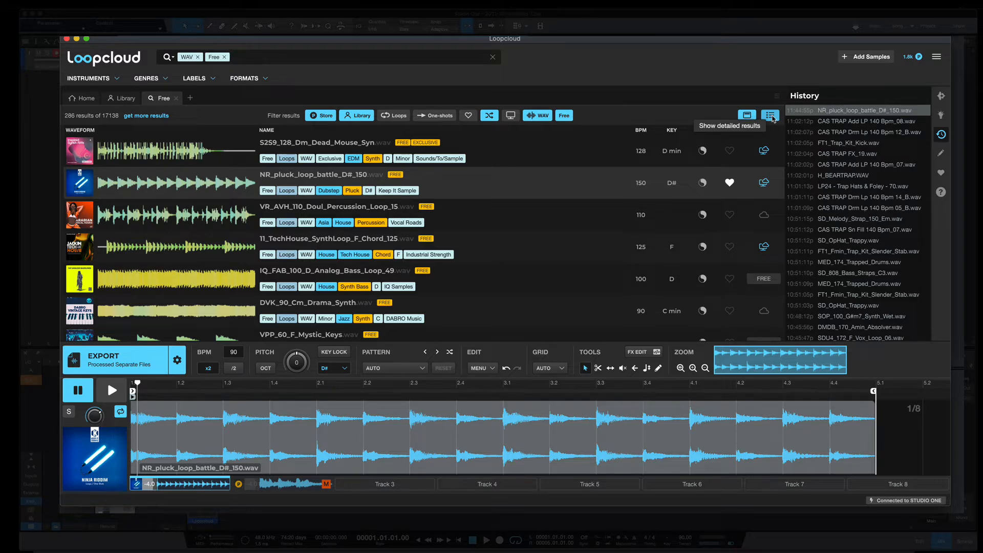
left_click(771, 116)
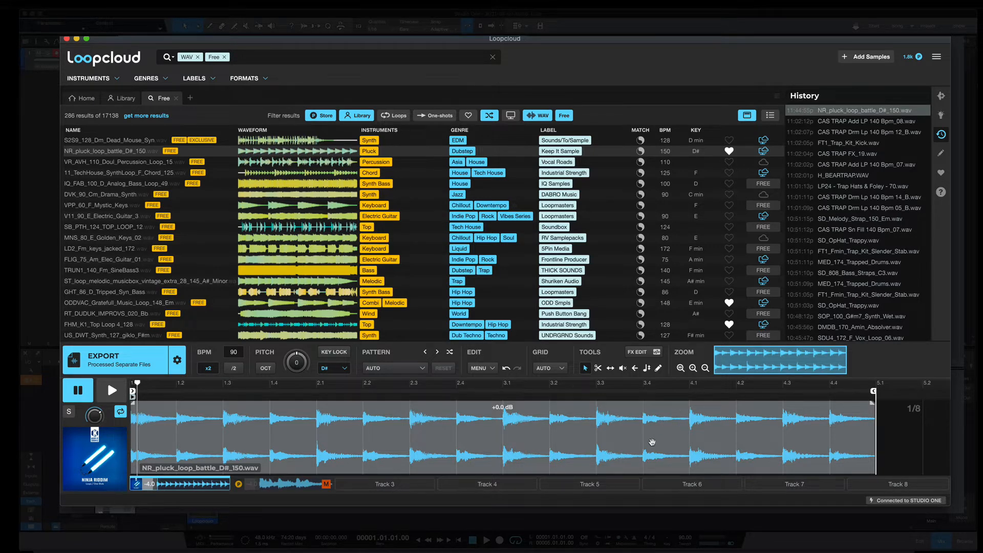
Preview the NR_pluck_loop_battle_D#_150 loop, pause it, and open the effects editing area
left_click(613, 448)
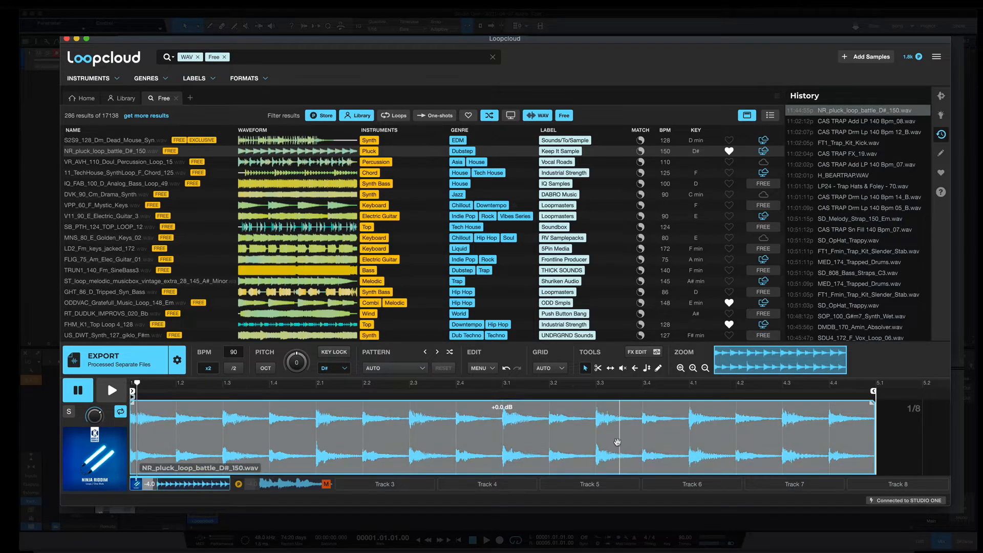
left_click(114, 392)
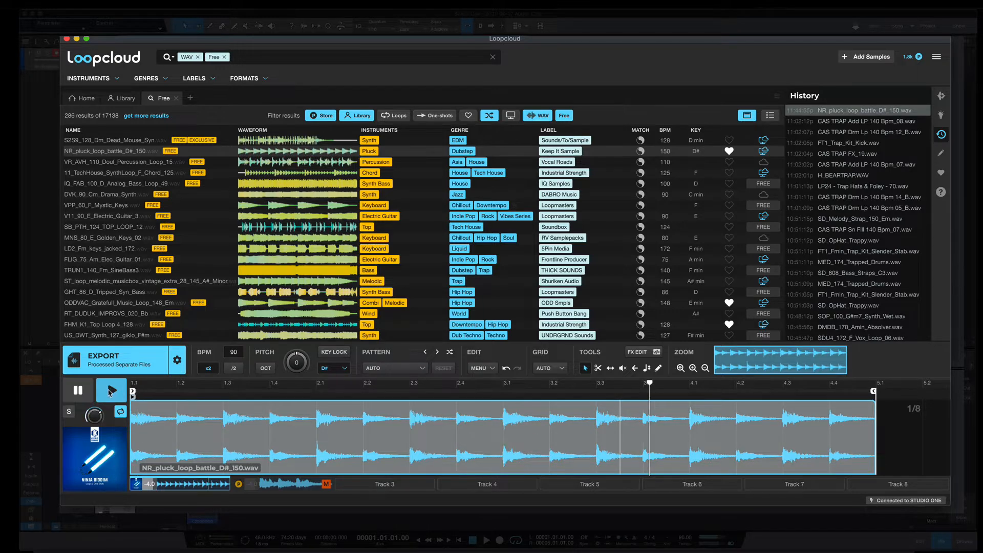
left_click(80, 390)
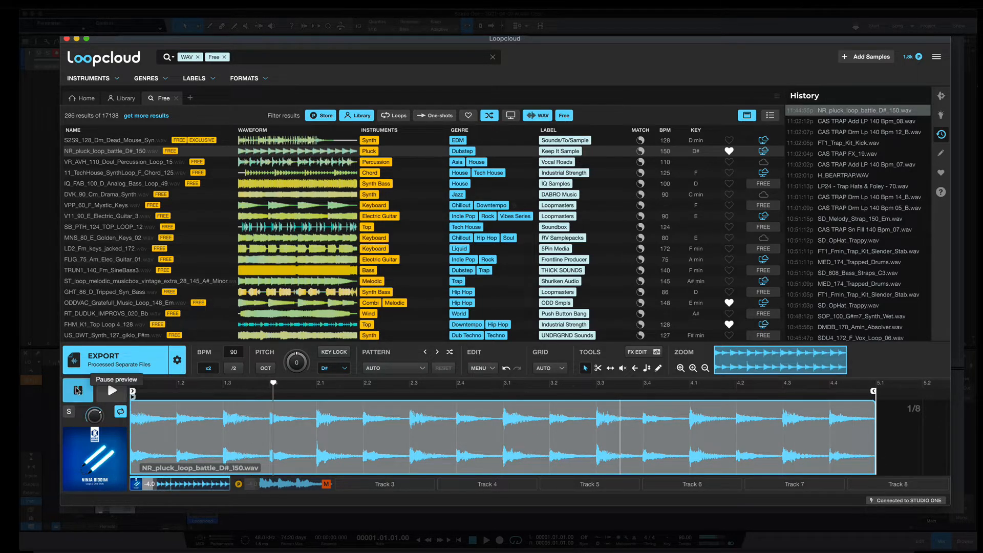
left_click(638, 353)
Try the Compressor effect's Snap and Pop preset on the loop and remove the effect
left_click(491, 326)
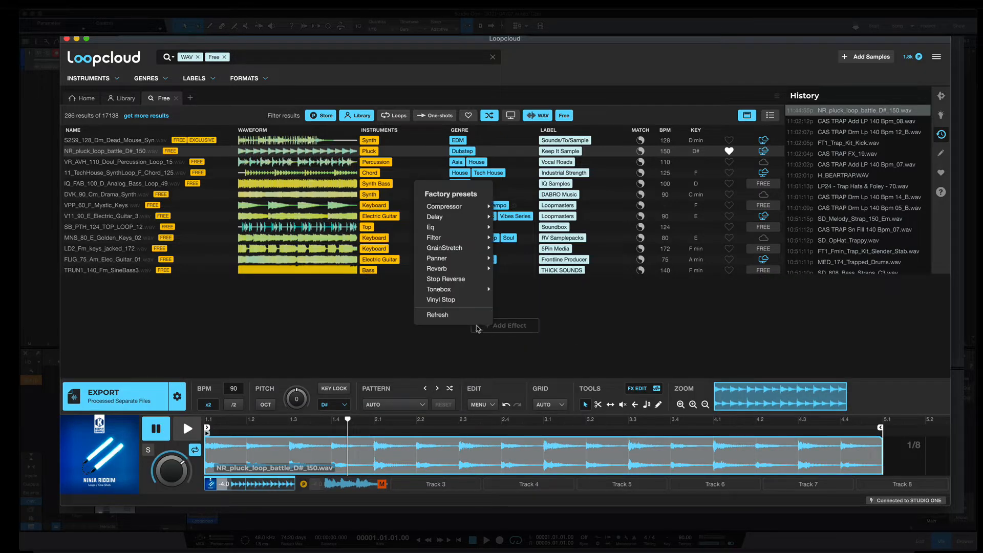
mouse_move(453, 294)
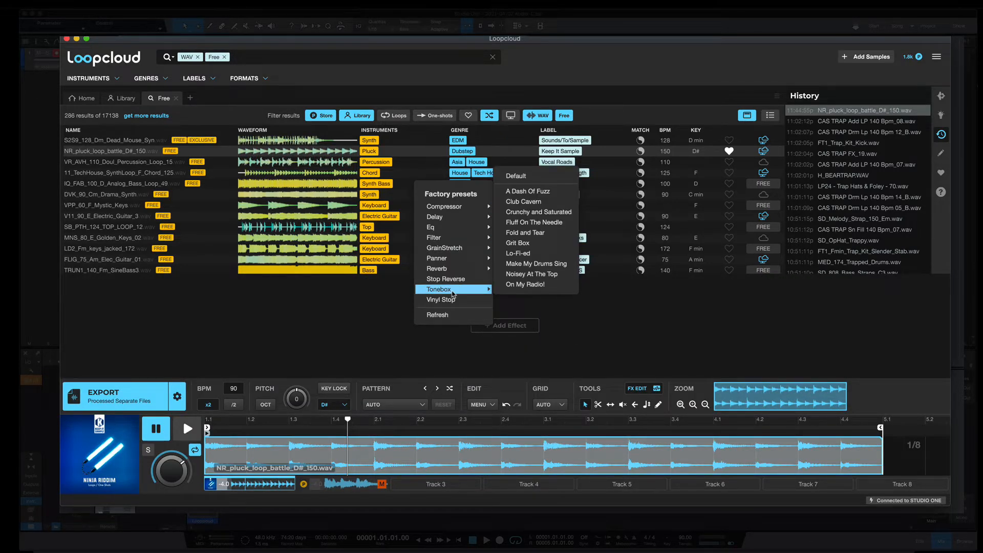
mouse_move(451, 230)
mouse_move(453, 207)
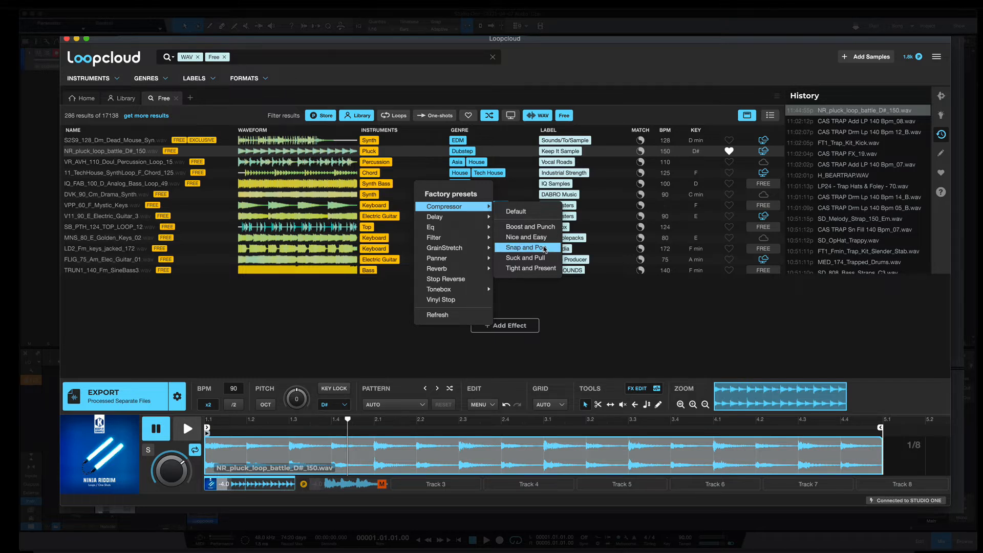
left_click(544, 248)
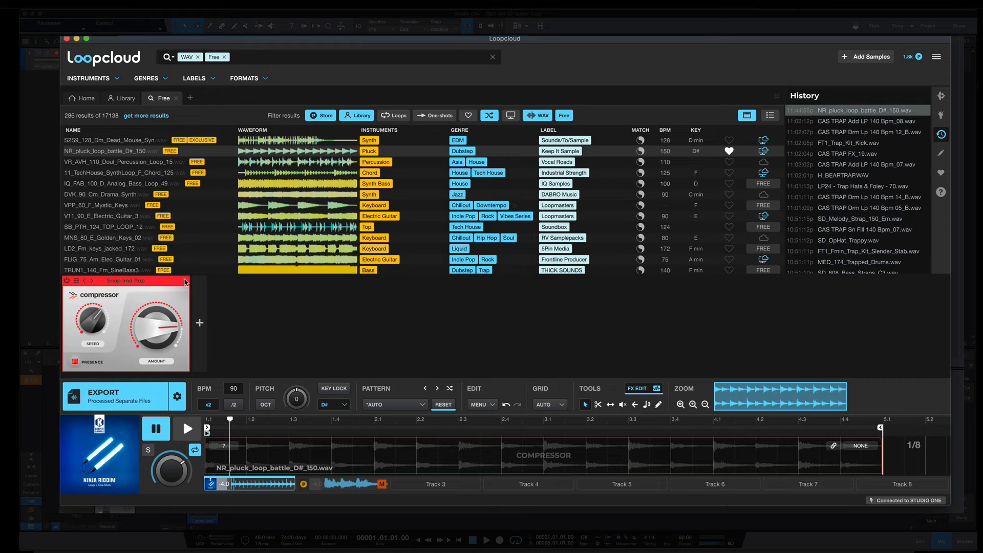
left_click(185, 280)
Try the Add Some Air EQ preset, reshape its low-frequency bands, and remove the effect
left_click(496, 325)
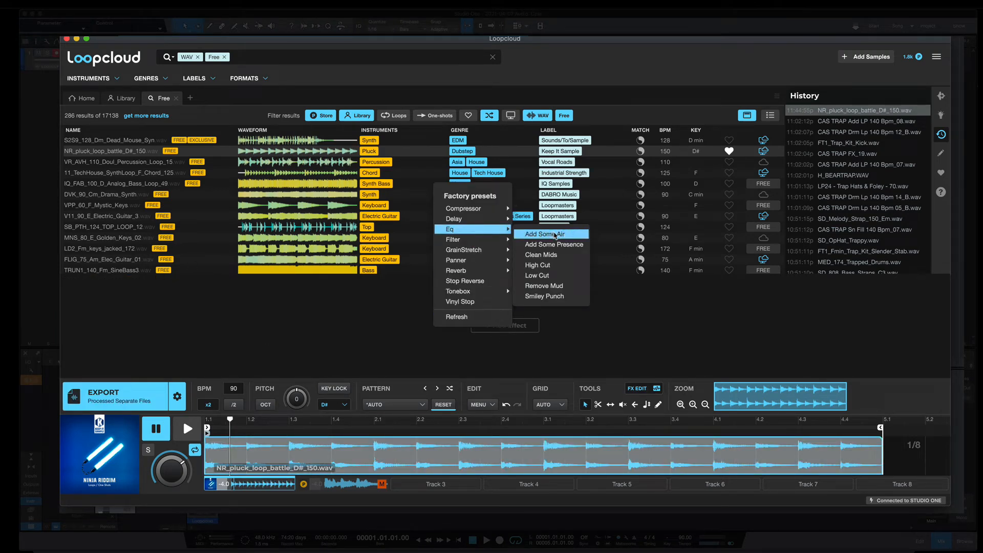
left_click(555, 234)
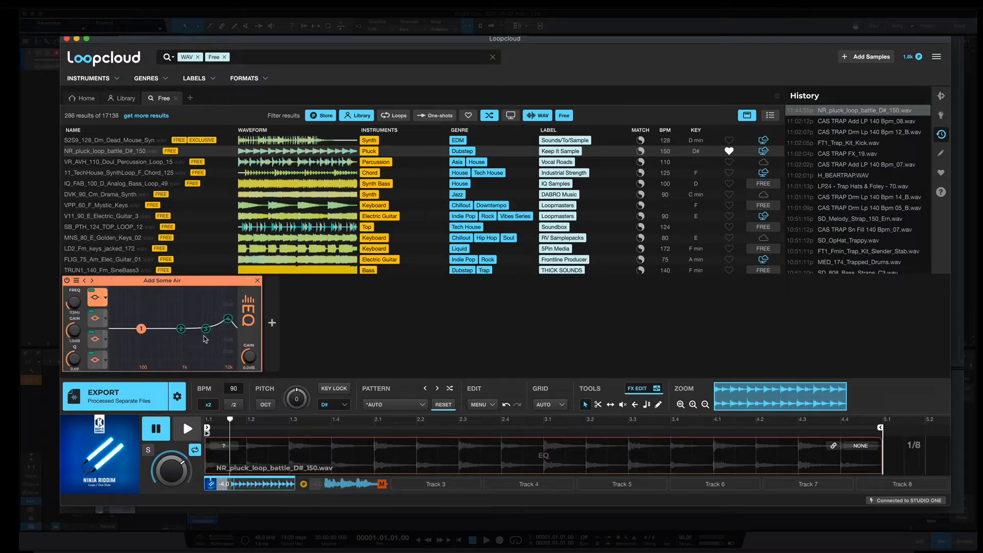
left_click_drag(141, 328, 171, 318)
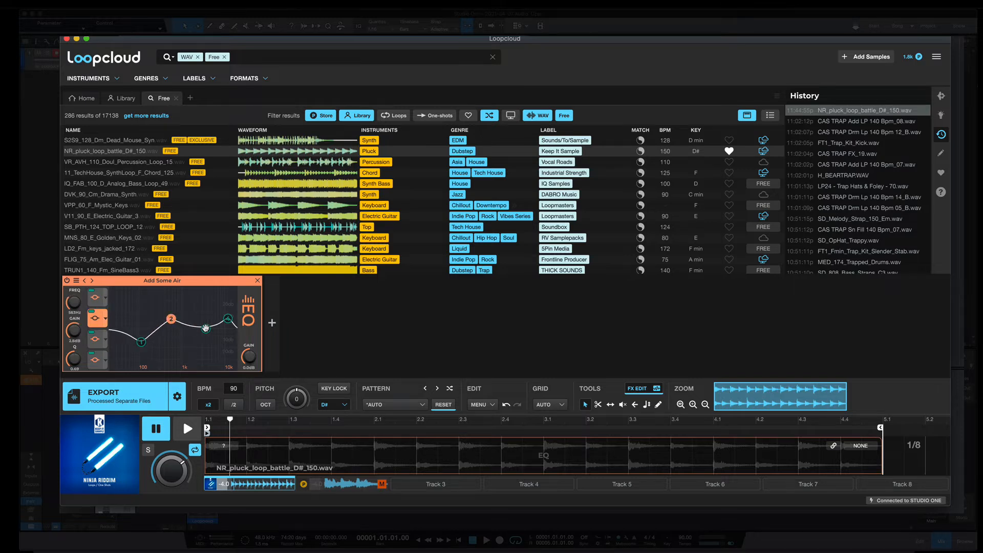
left_click(258, 281)
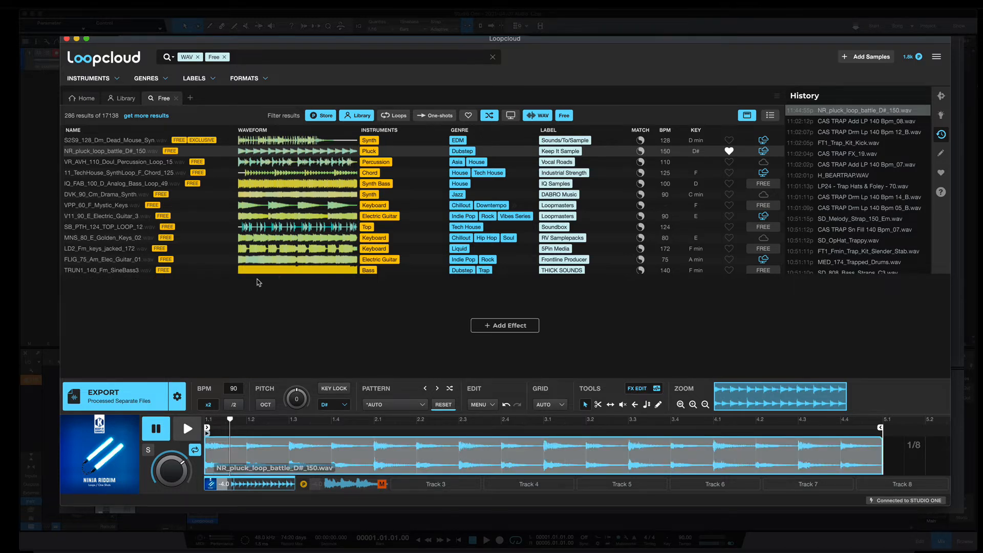
Add the Tonebox effect with the On My Radio! preset to the loop and preview the result
left_click(505, 326)
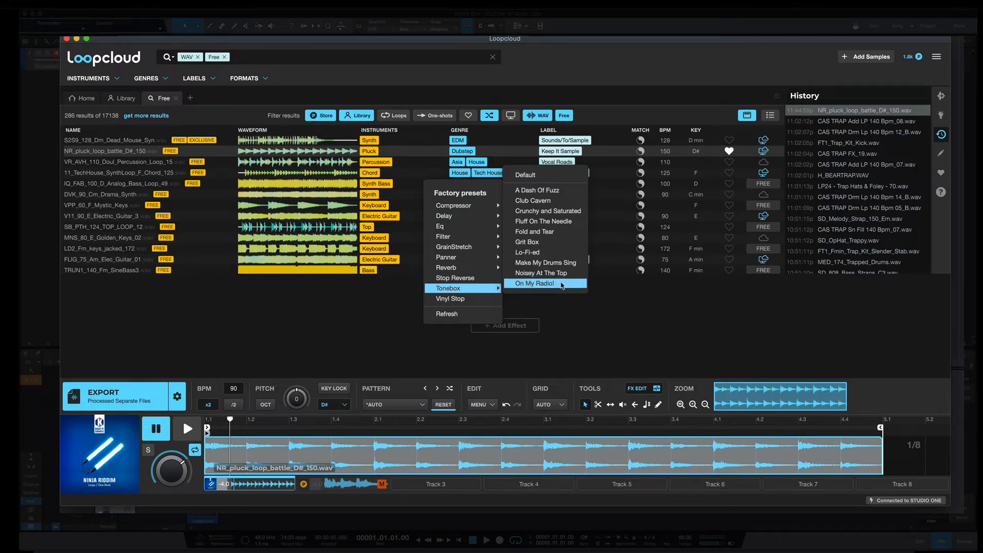
left_click(560, 284)
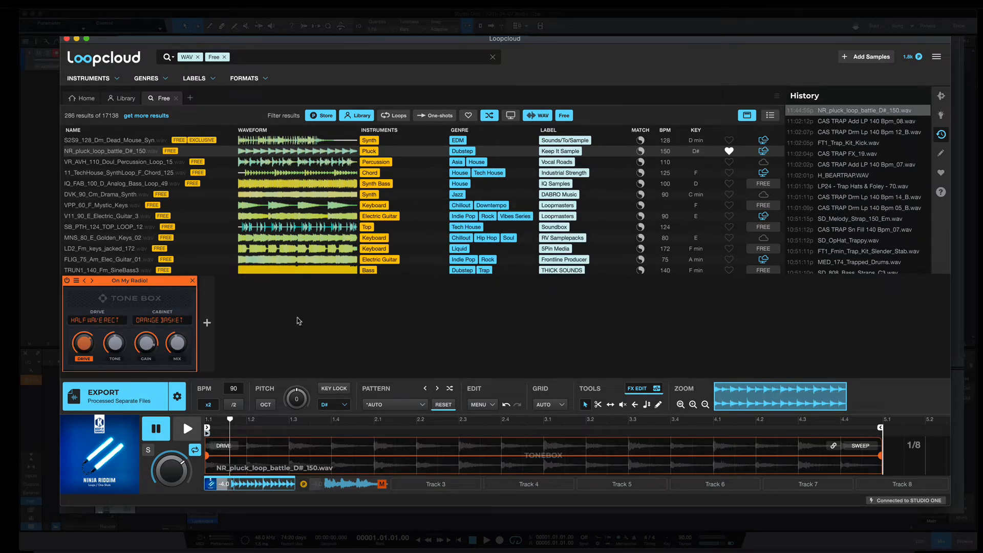
left_click(188, 428)
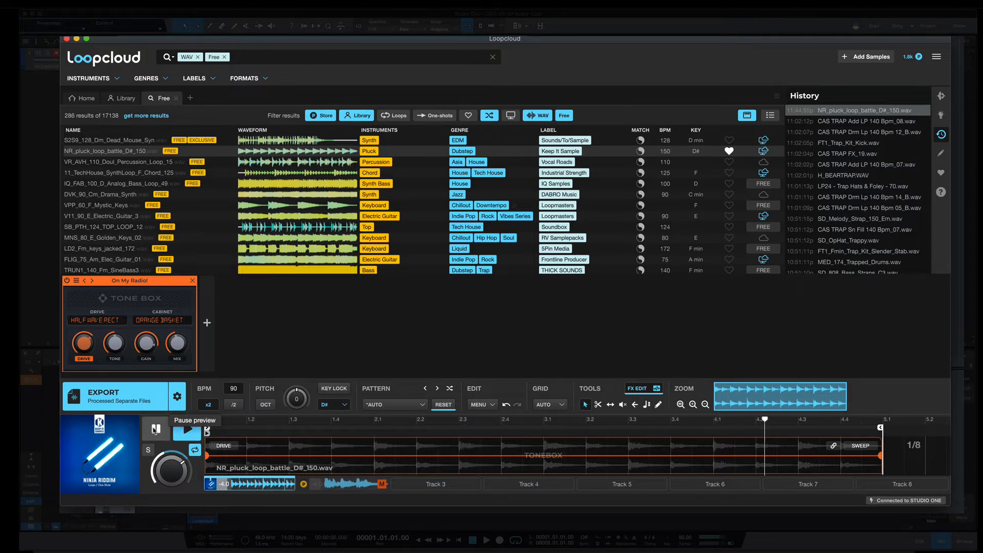
left_click(155, 428)
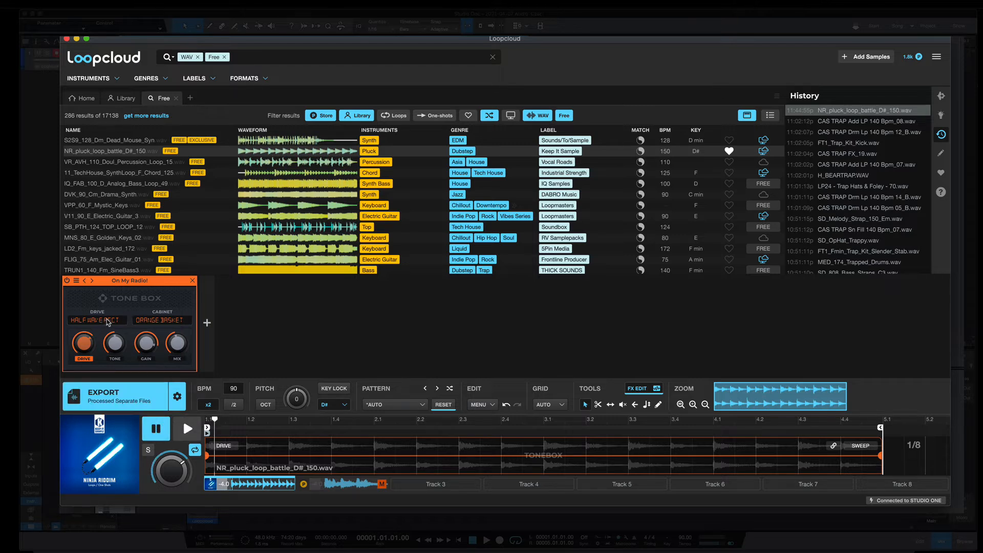
Set the Tonebox drive type to Saturation and its cabinet to Tape
left_click(108, 322)
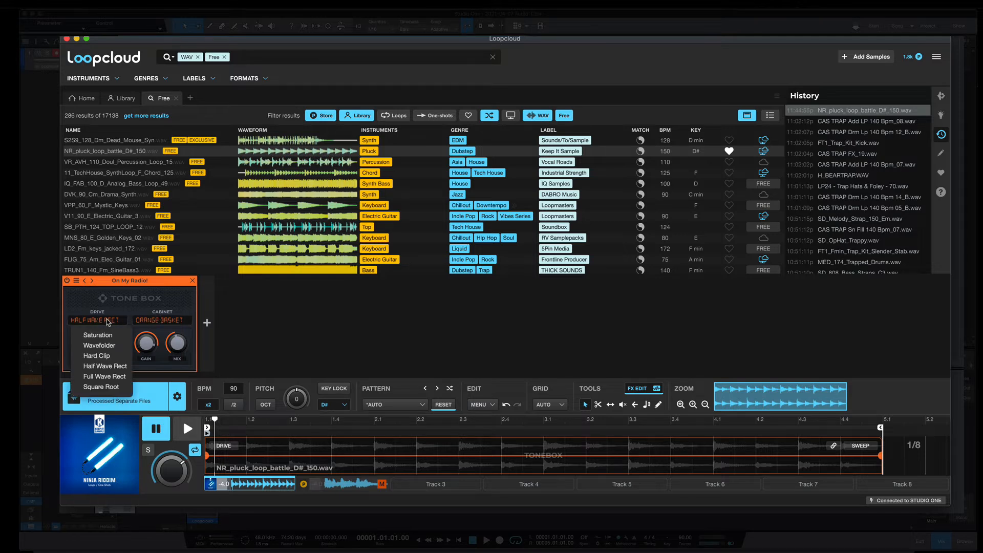
left_click(101, 336)
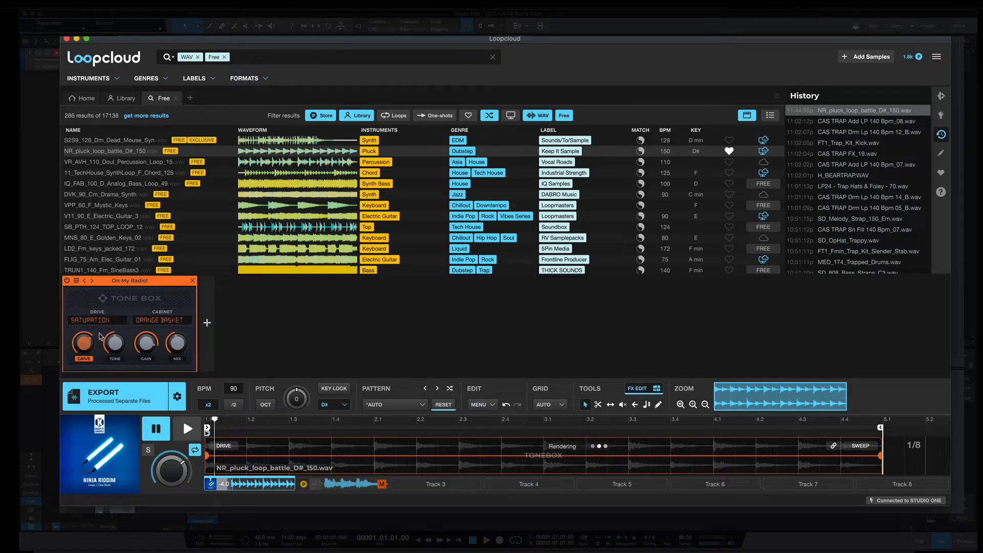
left_click(164, 321)
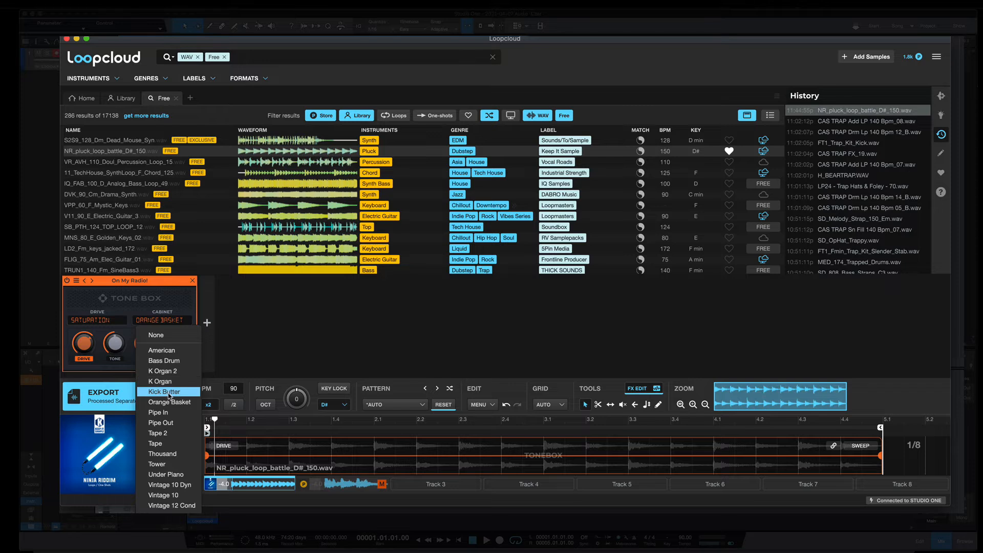
left_click(169, 443)
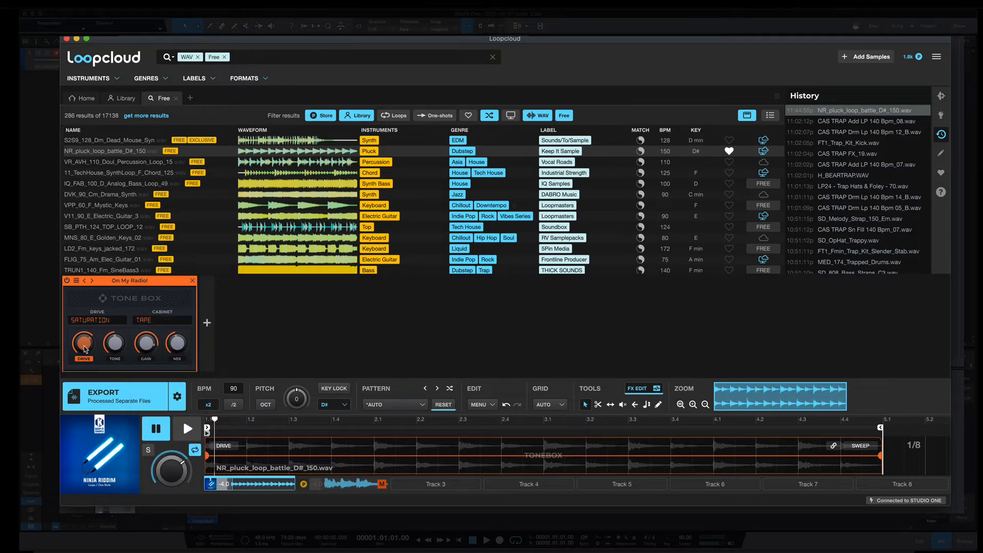
Preview the loop with the changed Tonebox settings and remove the effect
key("space")
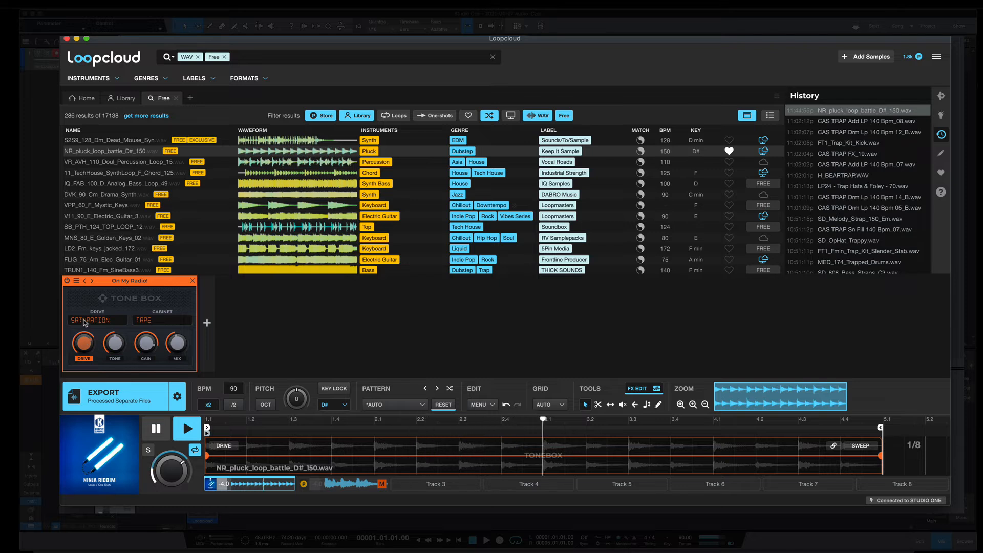
left_click_drag(85, 322, 85, 305)
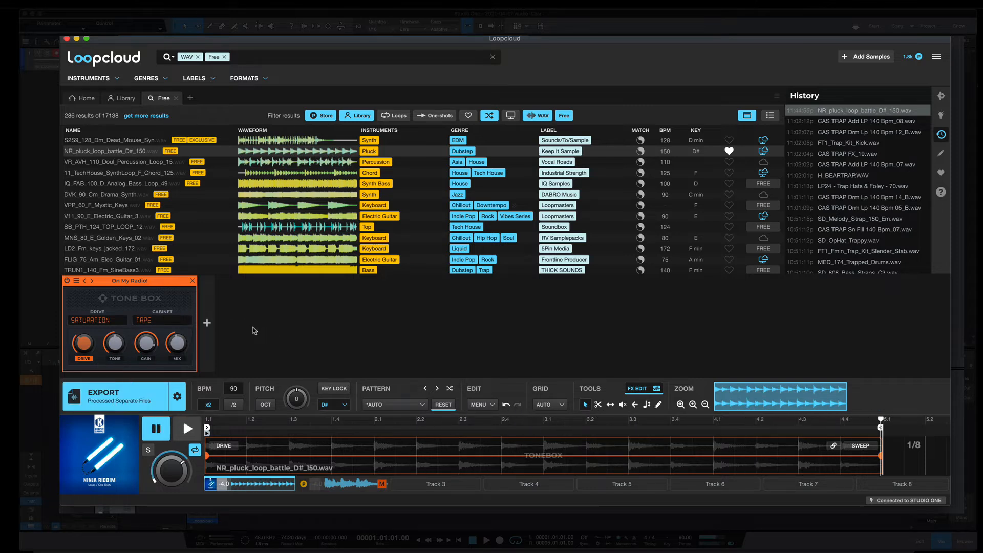
left_click(193, 280)
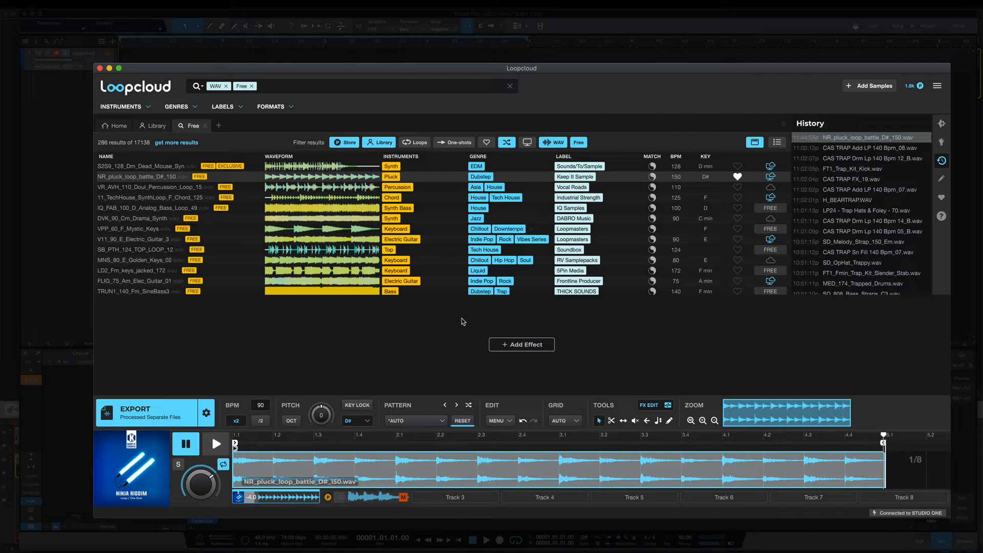
Review the export preferences, including the available export types and the advanced options for normalizing and a custom folder
left_click(161, 416)
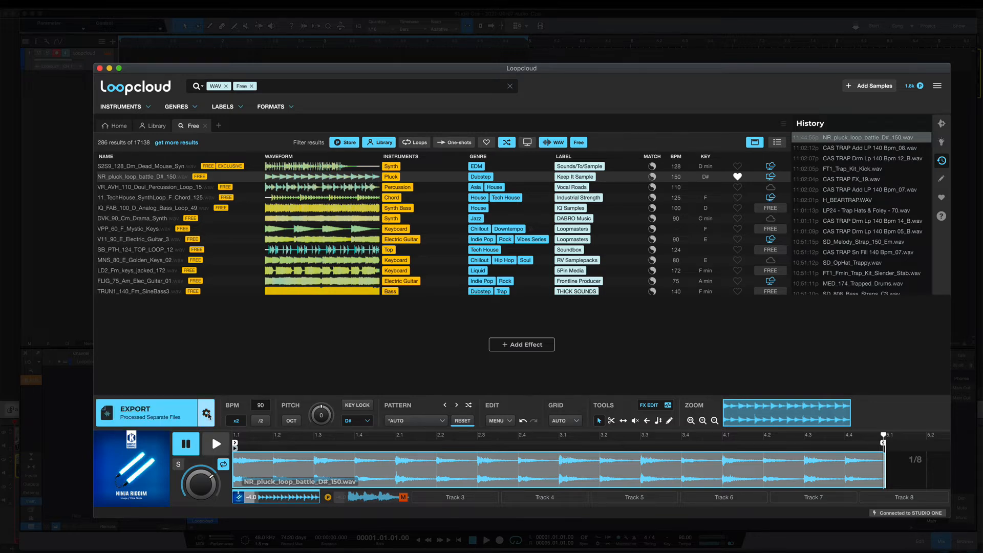
left_click(206, 413)
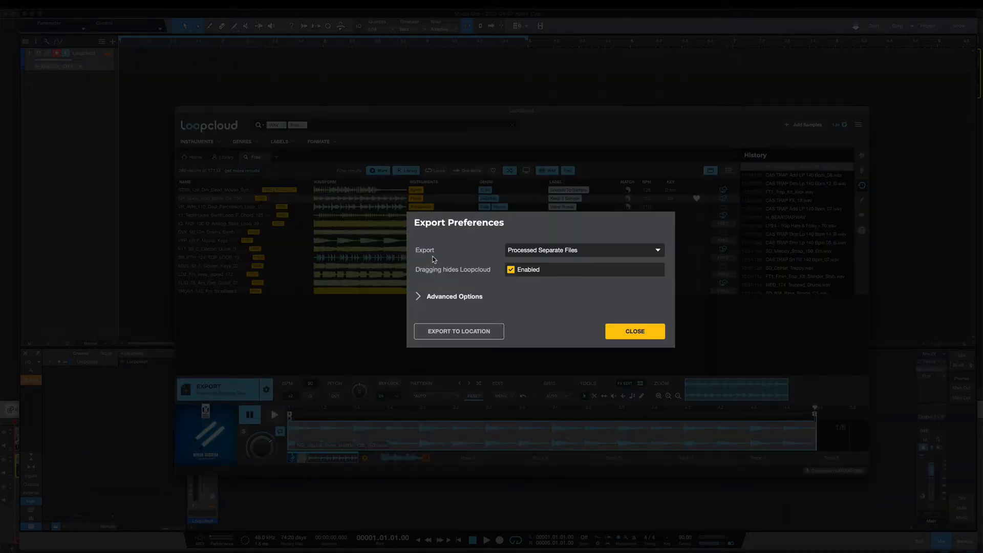
left_click(596, 251)
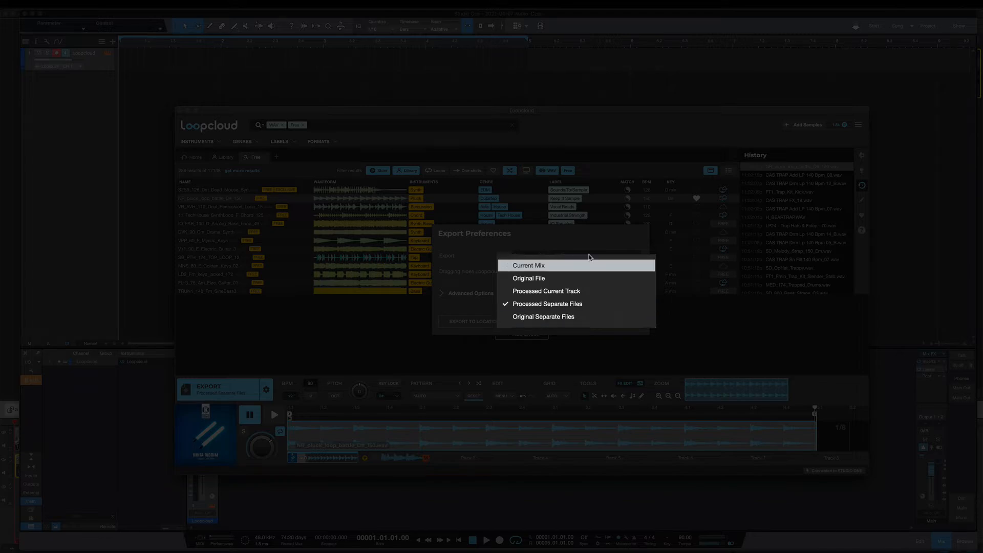
left_click(582, 228)
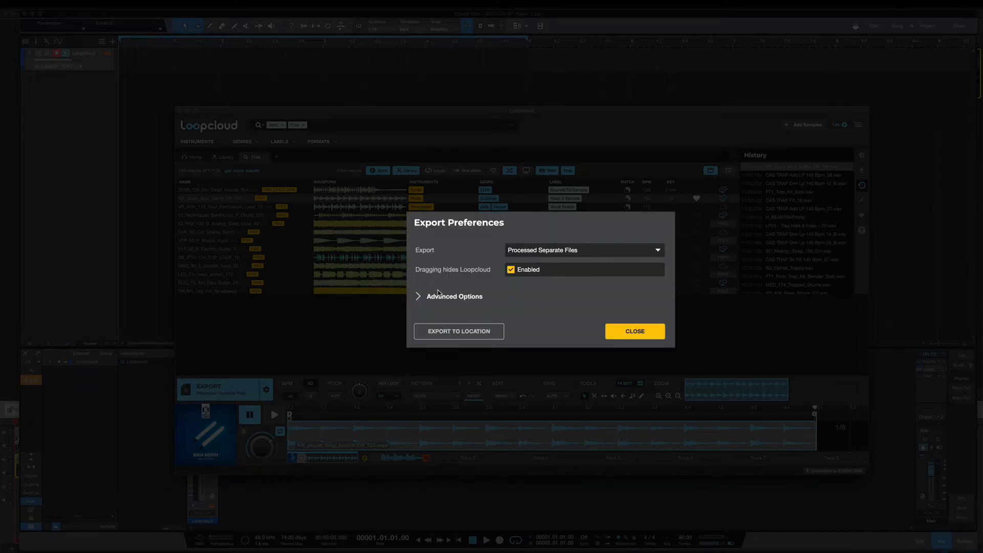
left_click(418, 296)
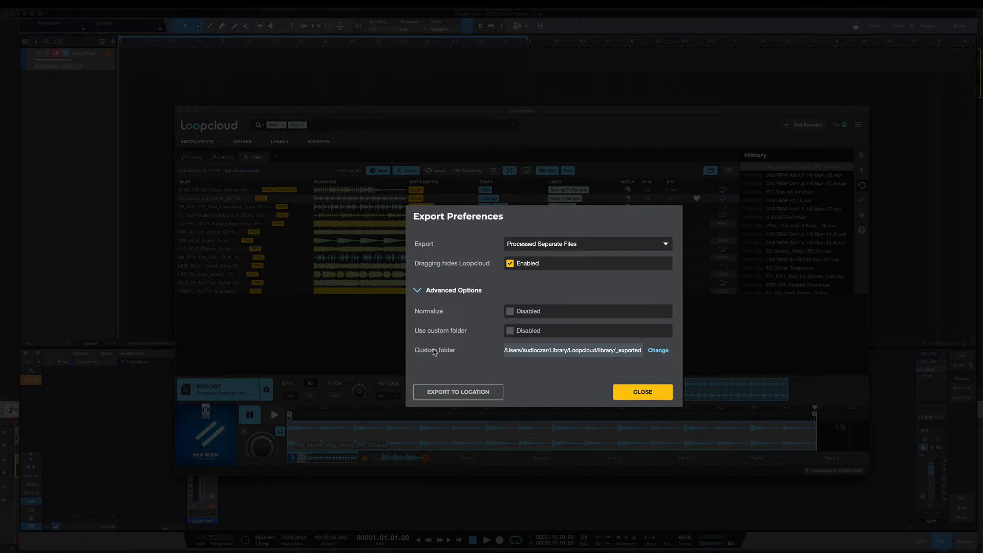
left_click(418, 290)
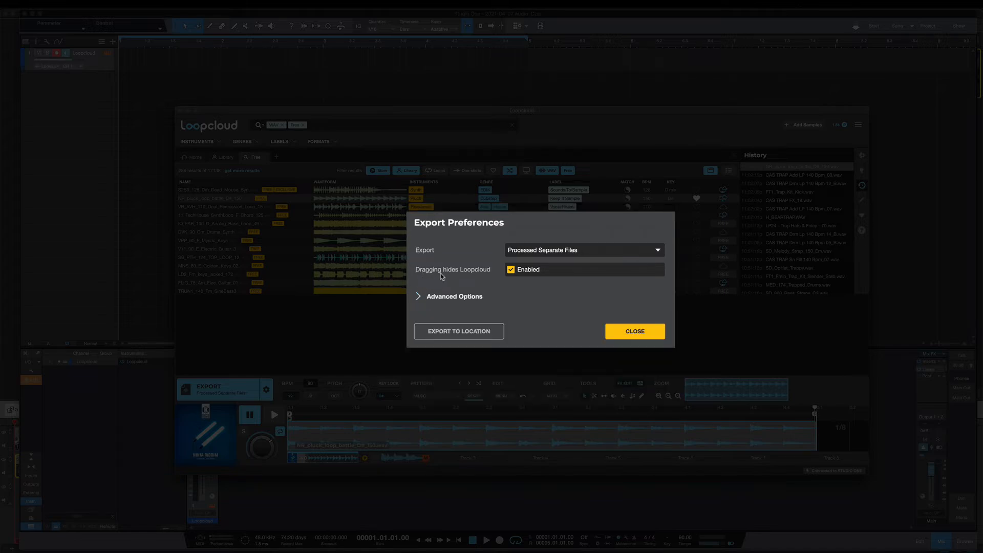
left_click(628, 331)
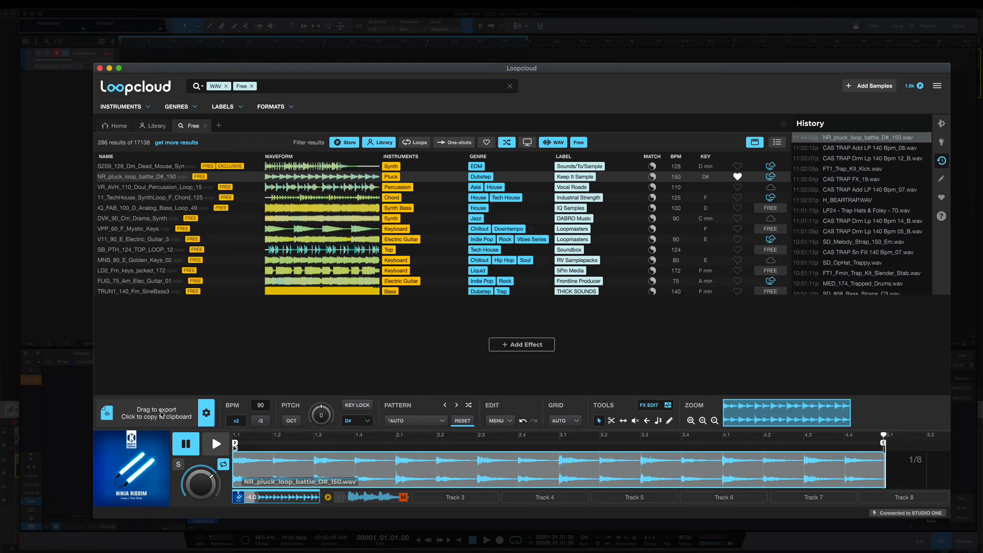
Export the processed loop onto a new track at the start of the Studio One arrangement and reopen Loopcloud from its plugin
left_click_drag(160, 414, 130, 215)
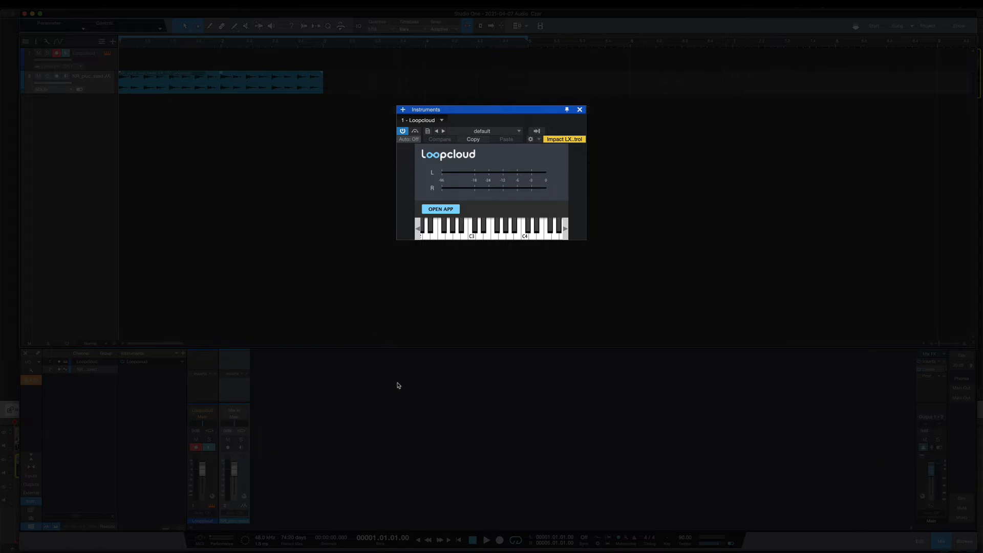
left_click(439, 209)
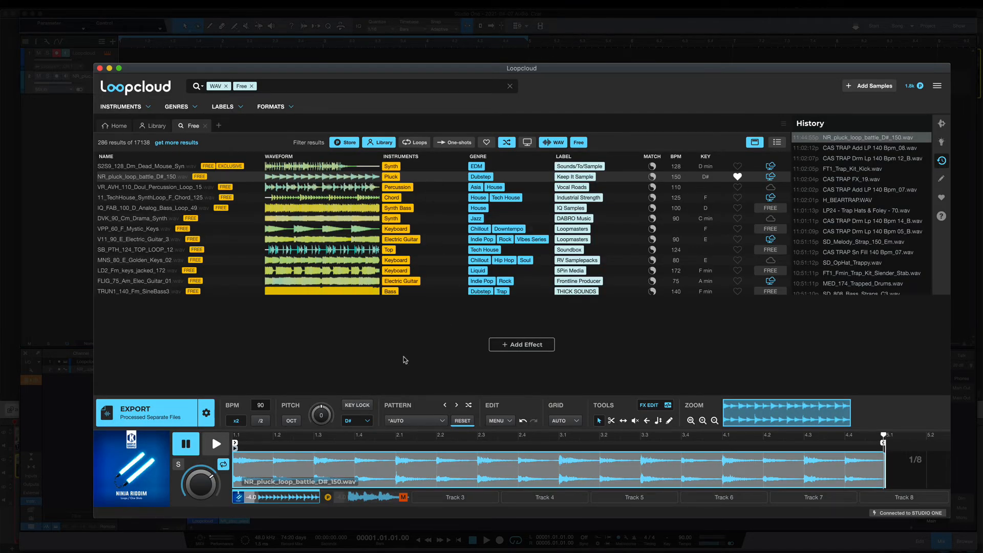
mouse_move(436, 67)
left_mouse_down()
mouse_move(445, 93)
mouse_move(452, 65)
left_mouse_up()
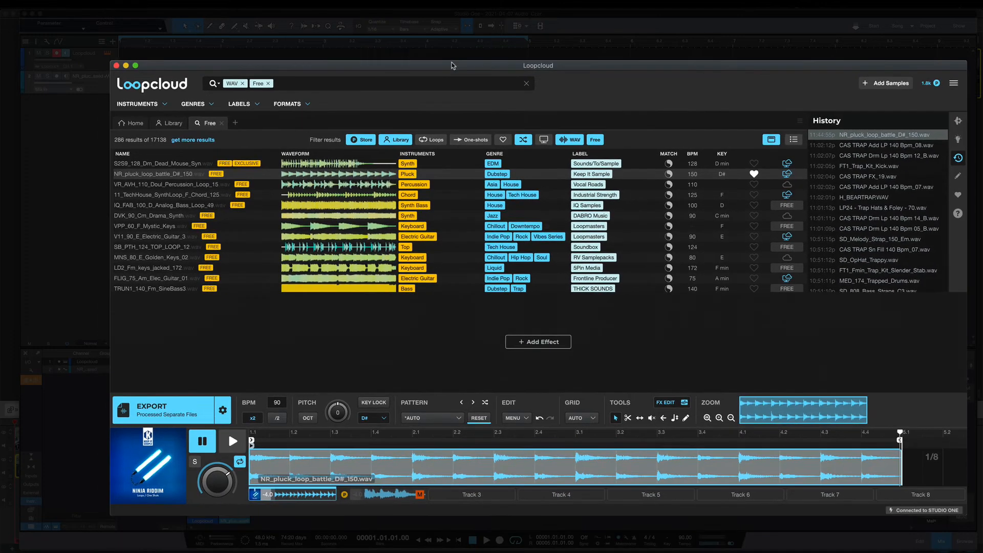
left_click(117, 65)
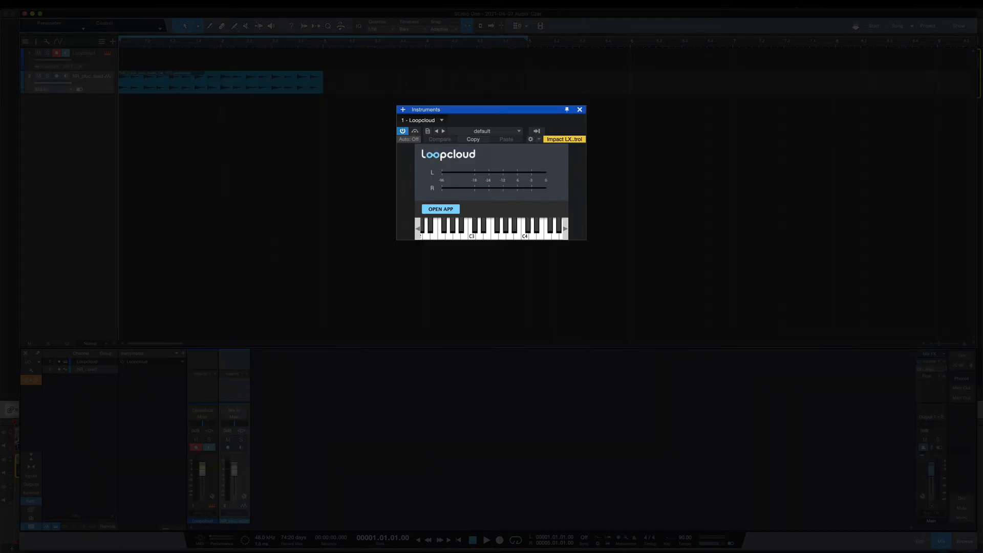
left_click(443, 210)
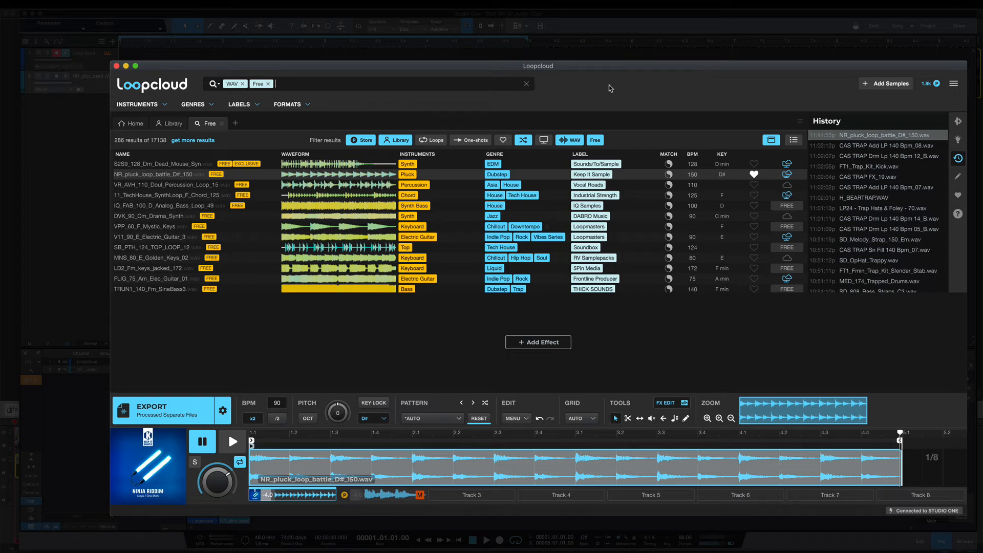
Switch the results to the detailed view with artwork and check the harmonic matches for NR_pluck_loop_battle_D#_150
left_click(793, 140)
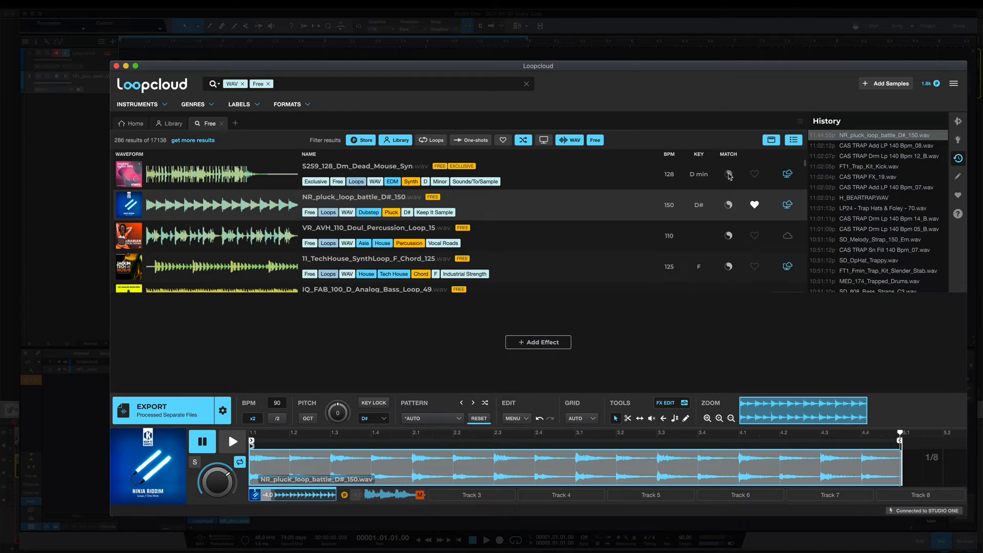
left_click(728, 205)
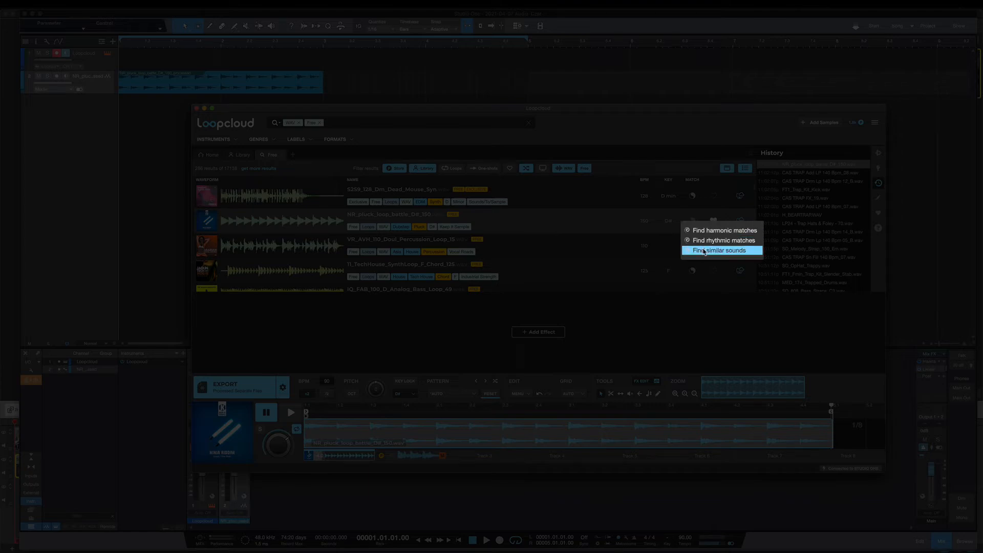
left_click(711, 230)
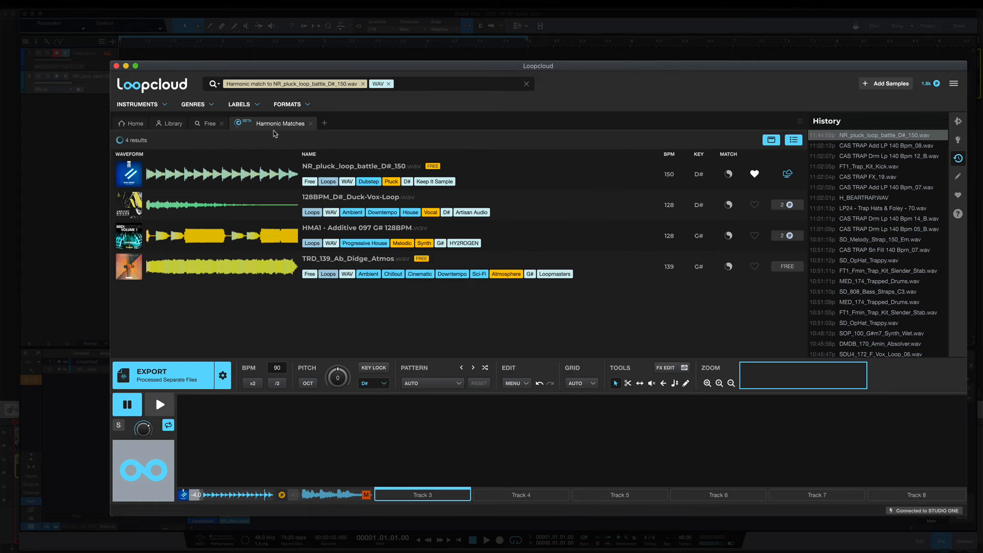
left_click(311, 123)
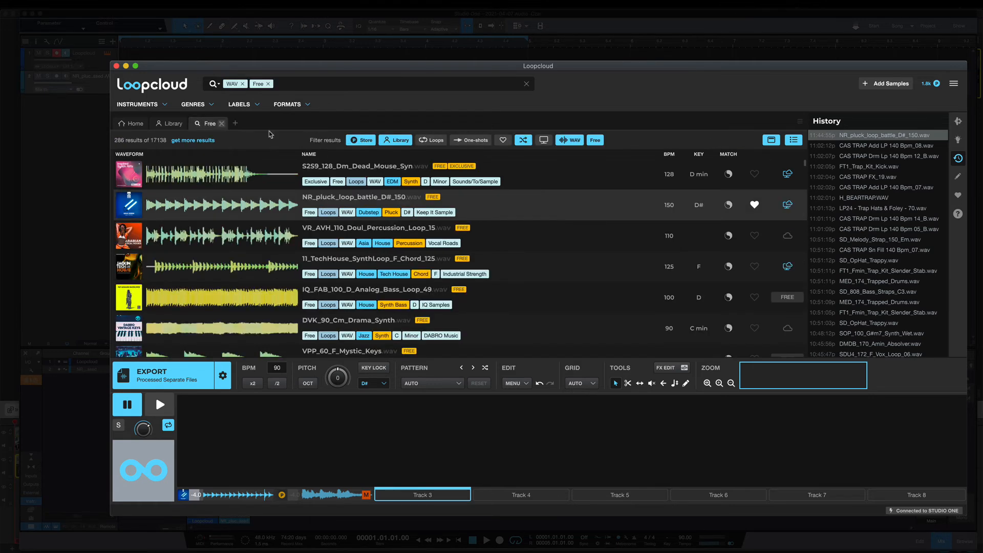
Find rhythmic matches for NR_pluck_loop_battle_D#_150, review them, and return to the Free search results
left_click(727, 204)
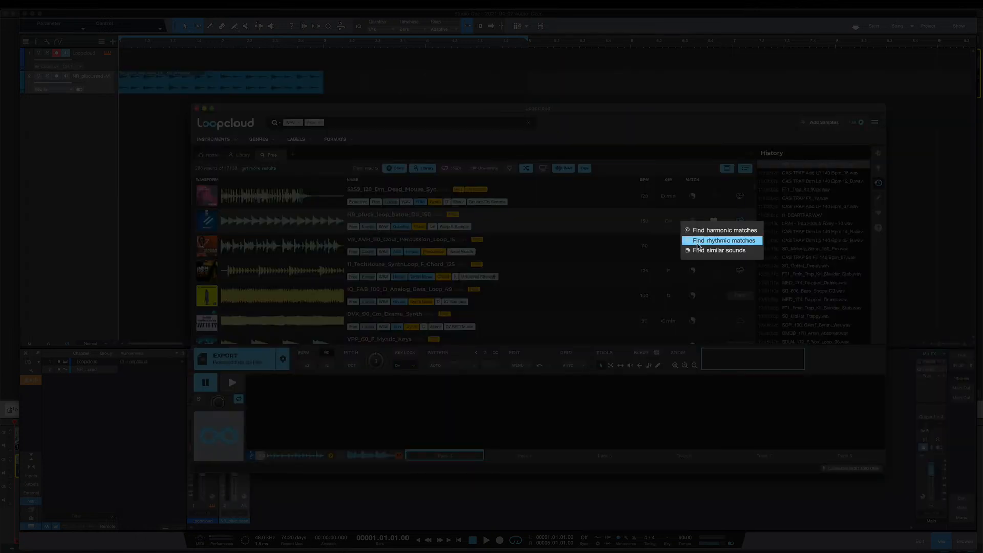
left_click(721, 240)
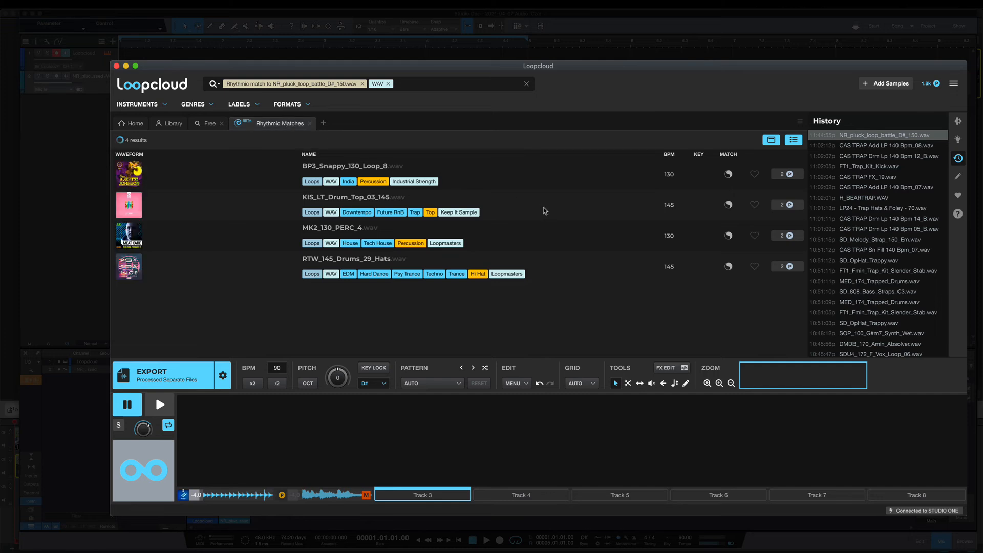
left_click(310, 125)
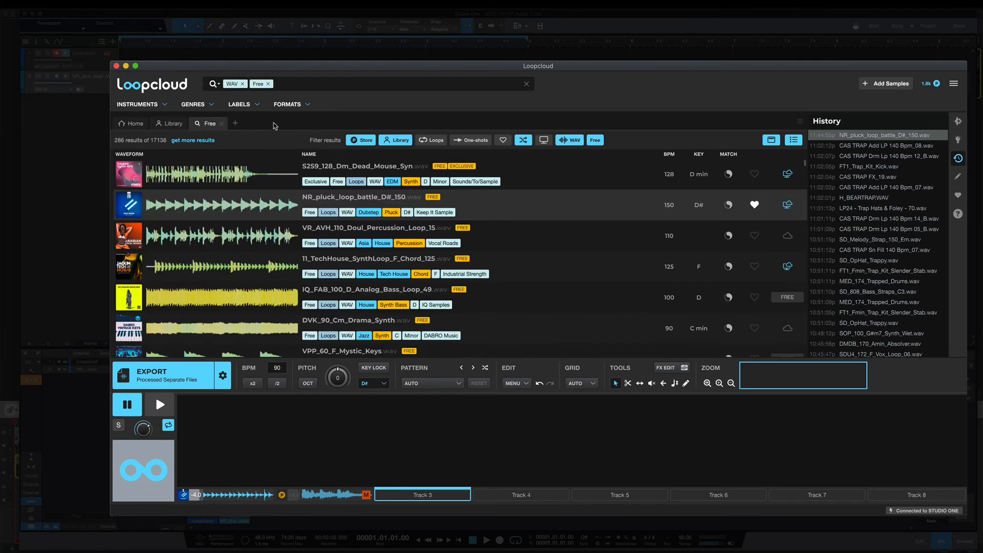
Search for sounds similar to NR_pluck_loop_battle_D#_150
left_click(728, 204)
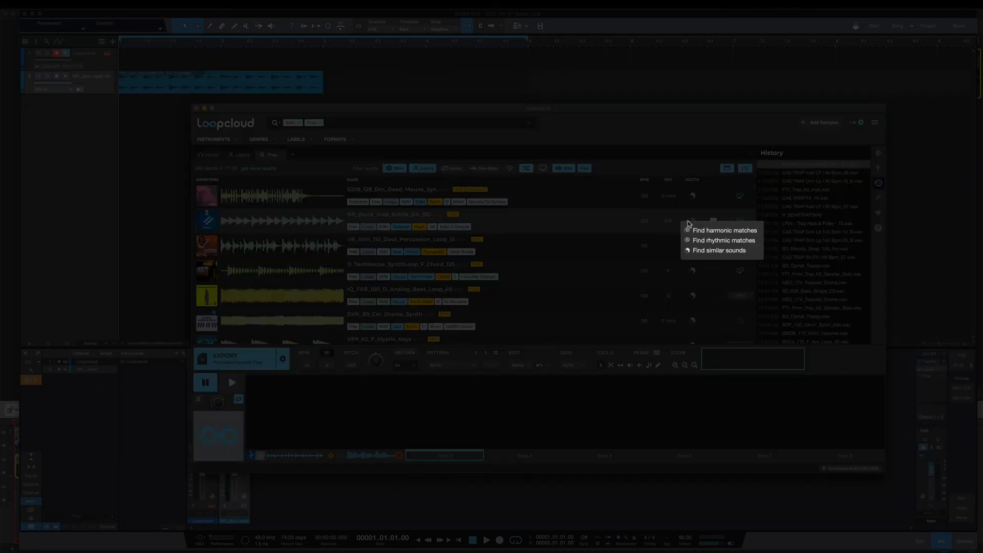
left_click(732, 250)
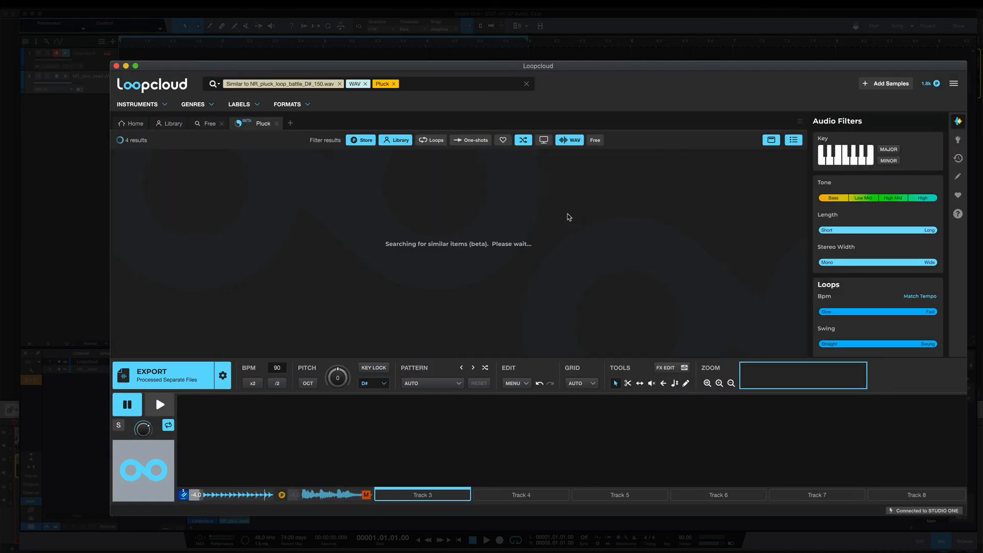